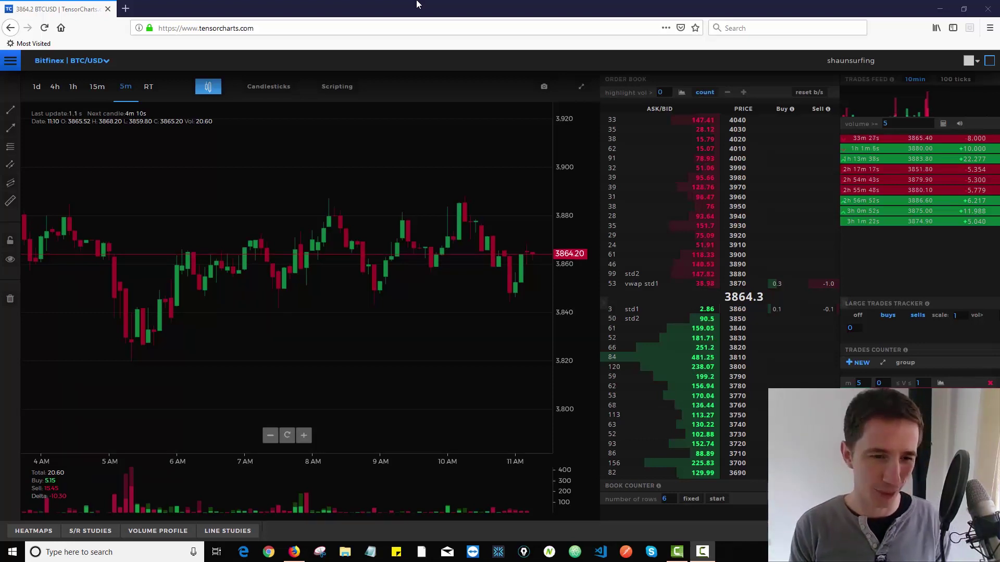
Step: Switch BTC/USD to the 1h timeframe and set S/R levels to 2, then 15
click(73, 87)
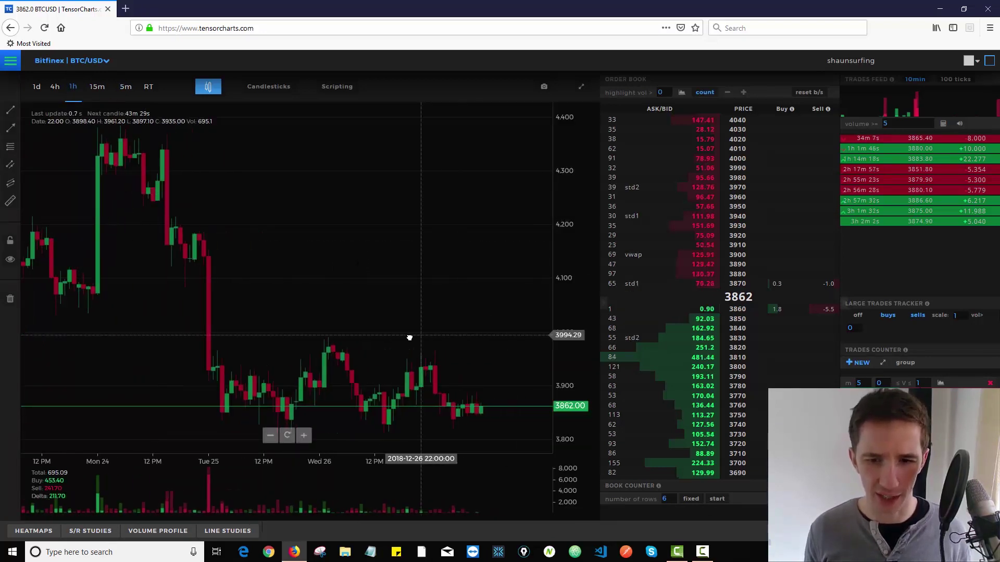
drag(410, 338, 454, 336)
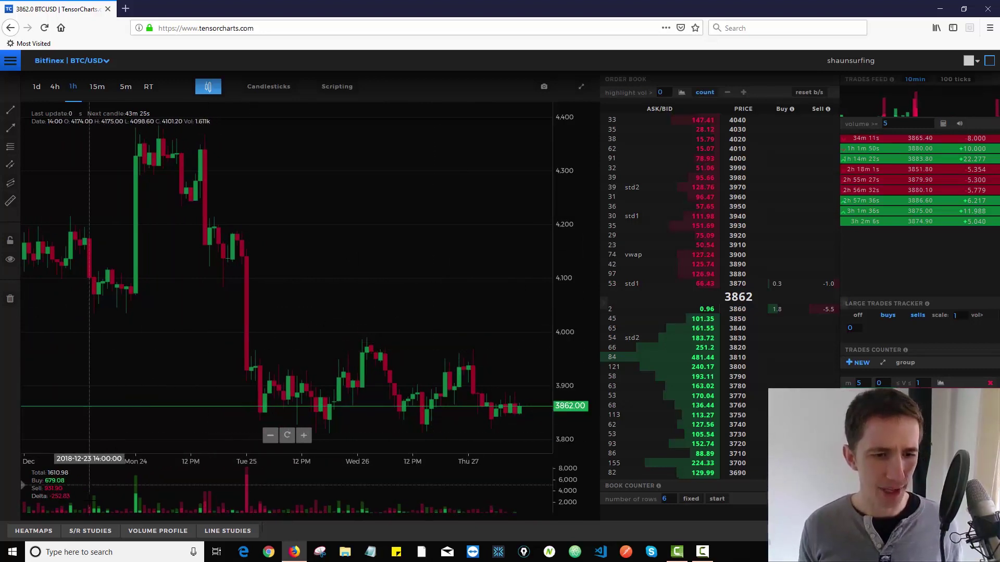
click(91, 530)
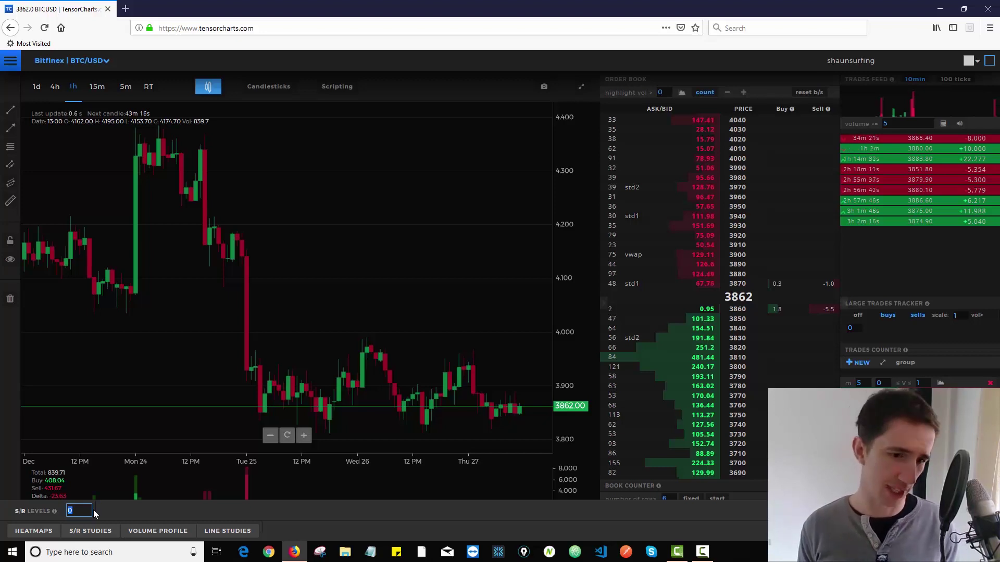
text(2)
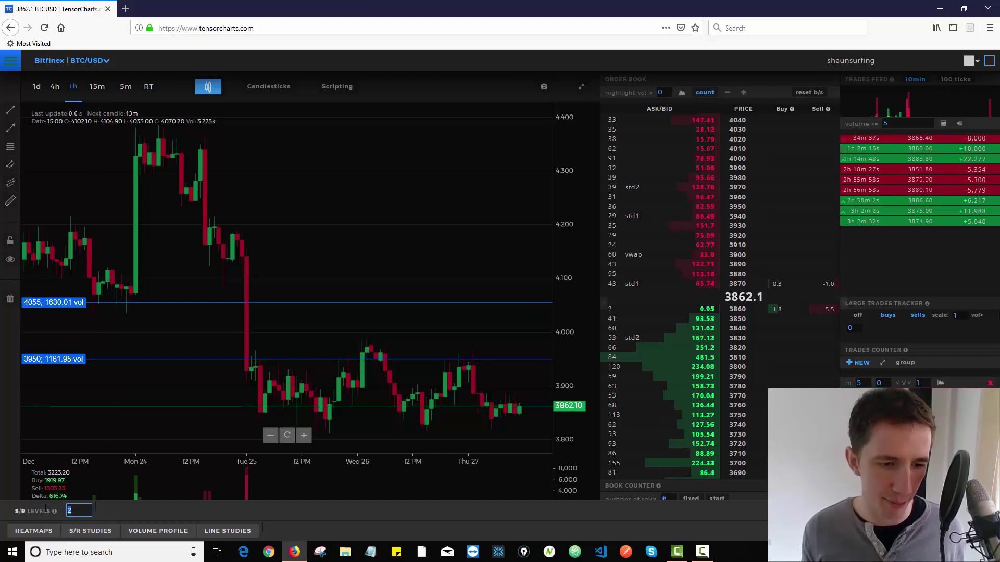
text(15)
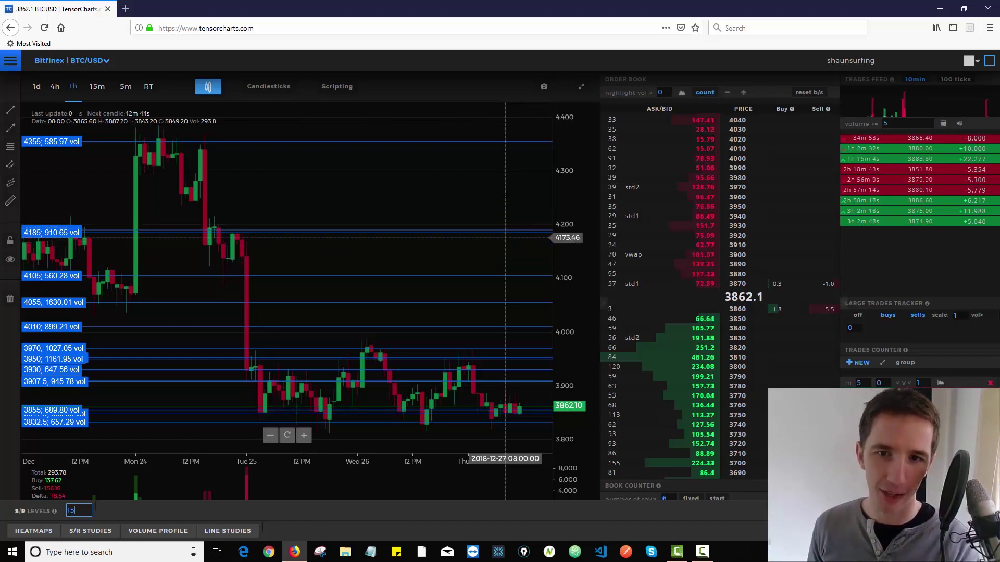
Step: Raise the orderbook heatmap opacity, then close the heatmap settings
click(33, 531)
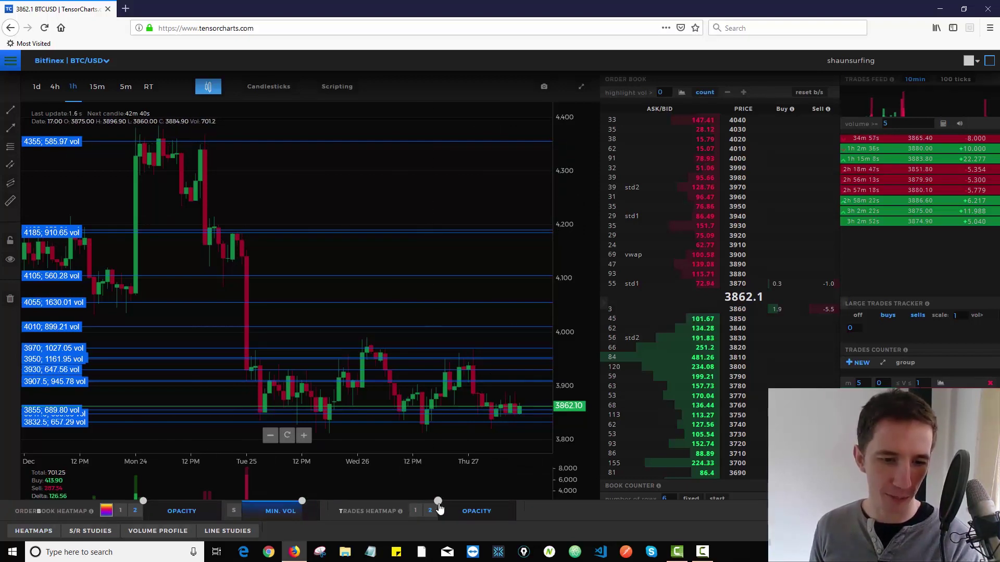
drag(143, 501, 190, 505)
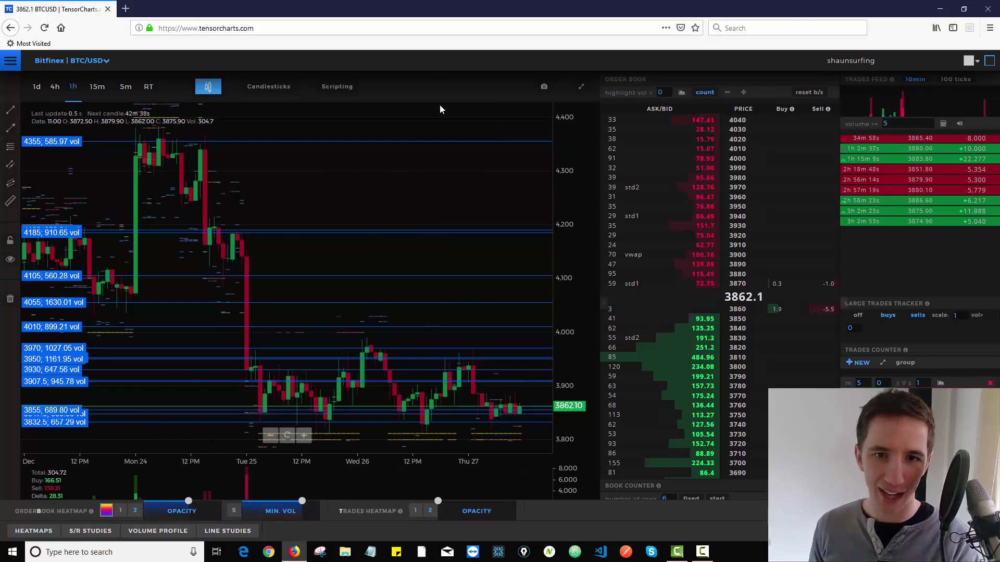
click(51, 532)
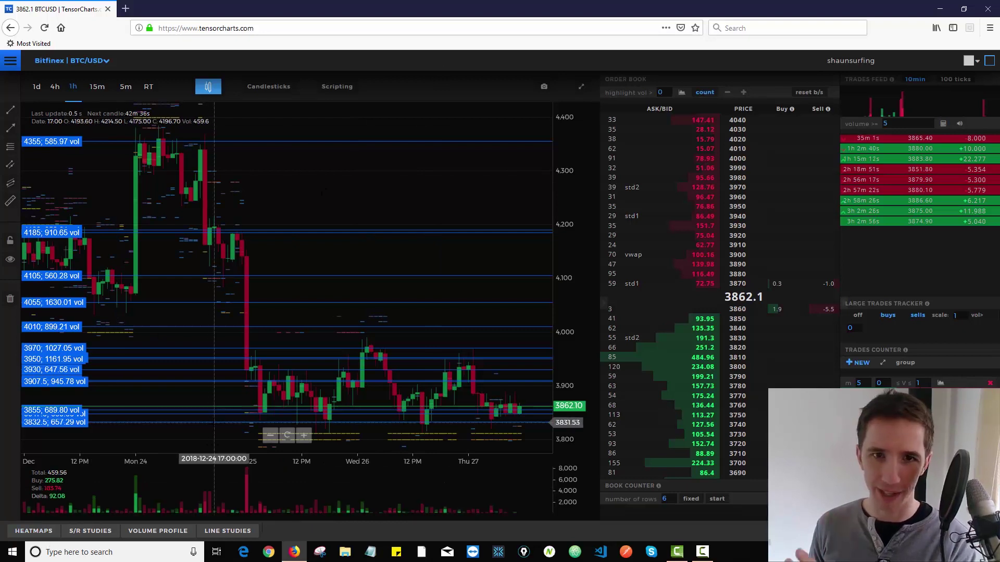
click(43, 532)
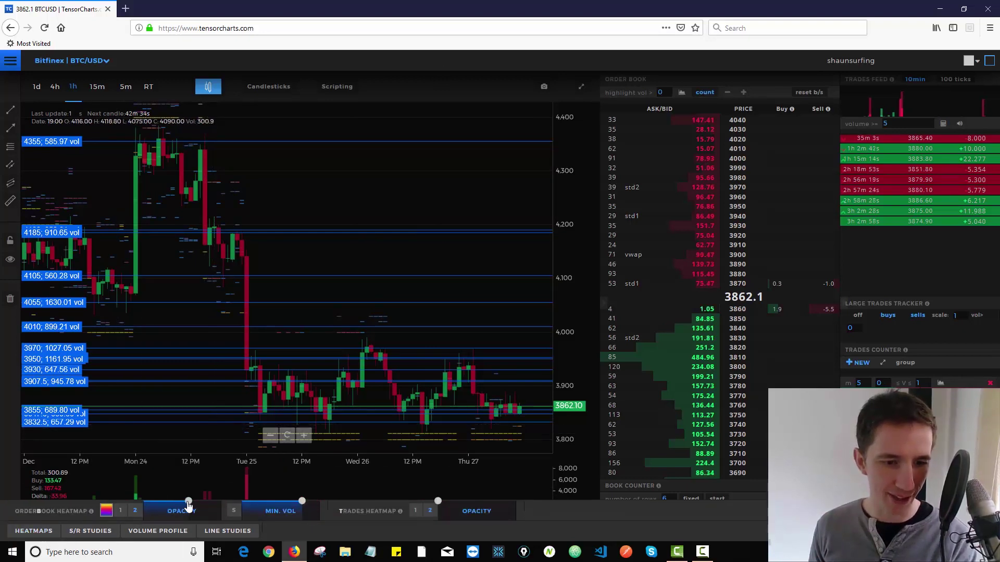
click(28, 532)
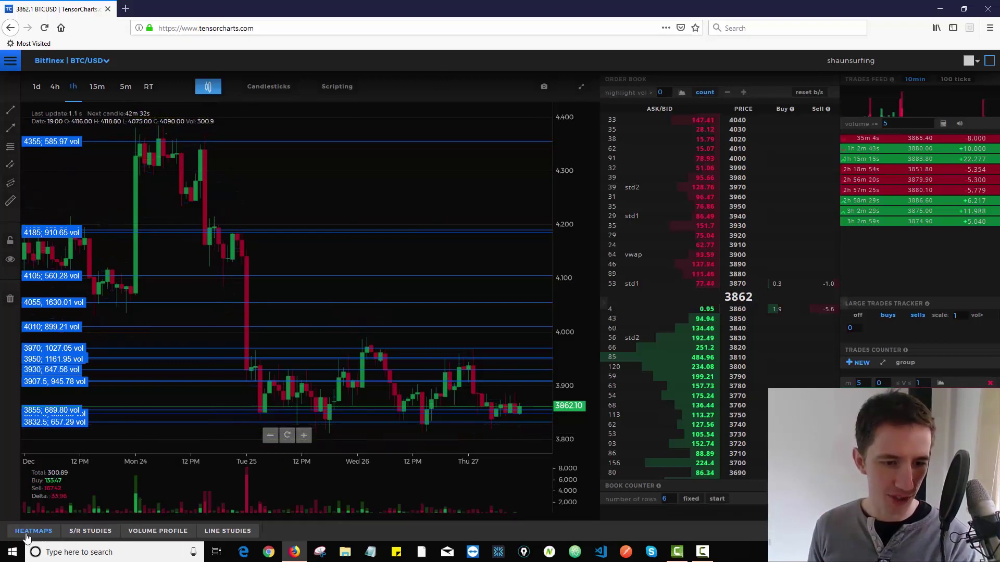
Step: Set S/R levels to 0 and zoom and pan back to earlier December
click(90, 531)
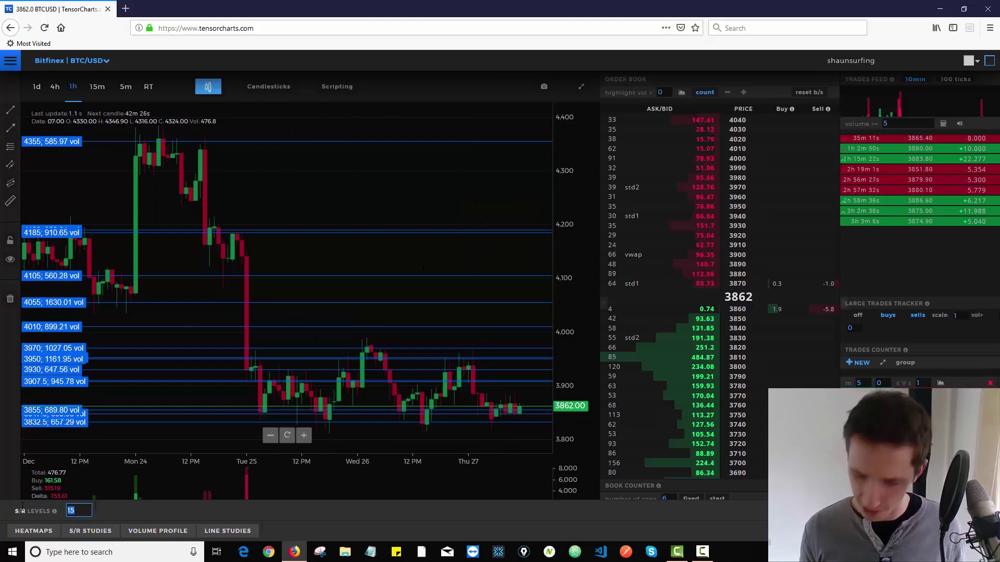
text(0)
scroll(306, 284, down, 5)
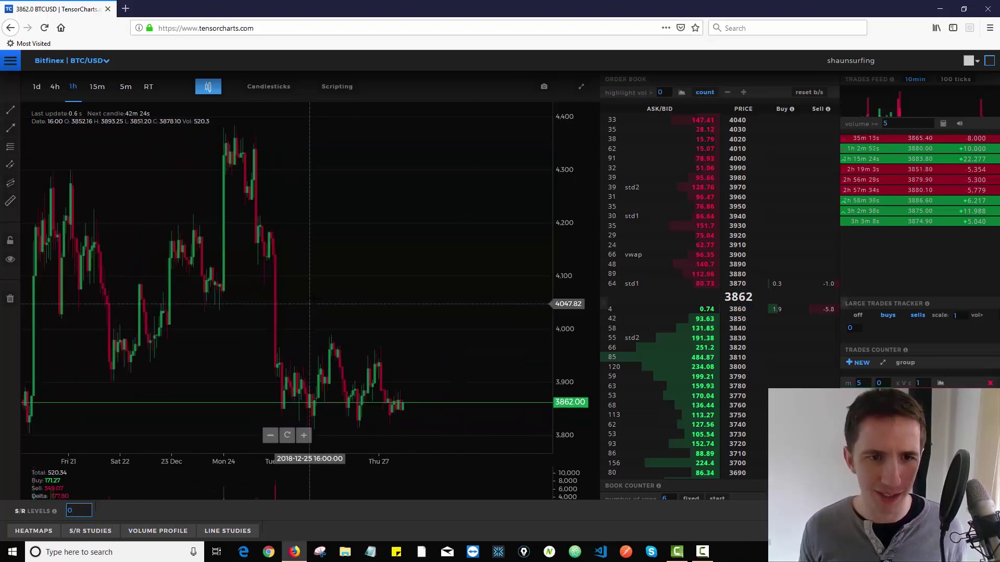
drag(306, 284, 403, 294)
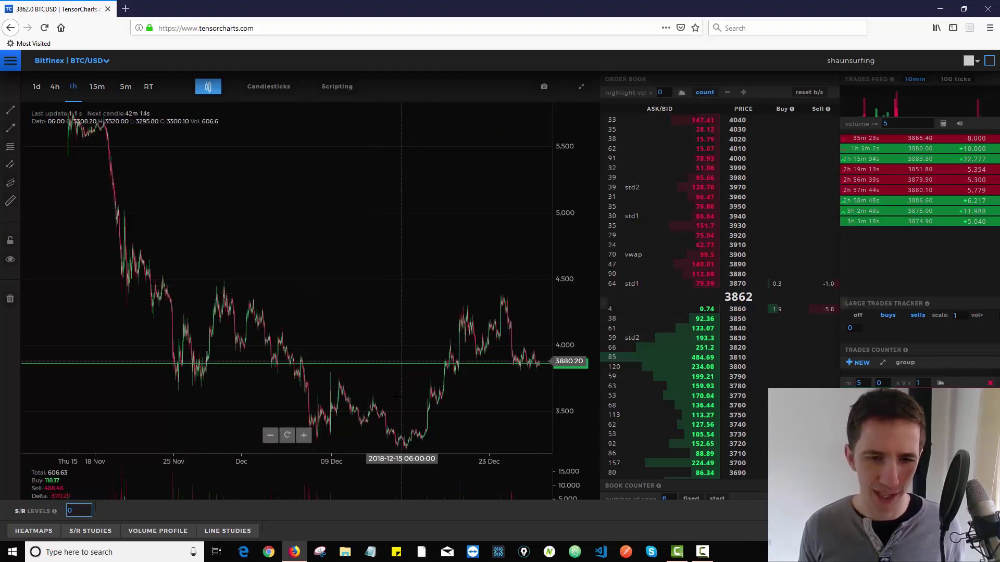
scroll(381, 422, up, 5)
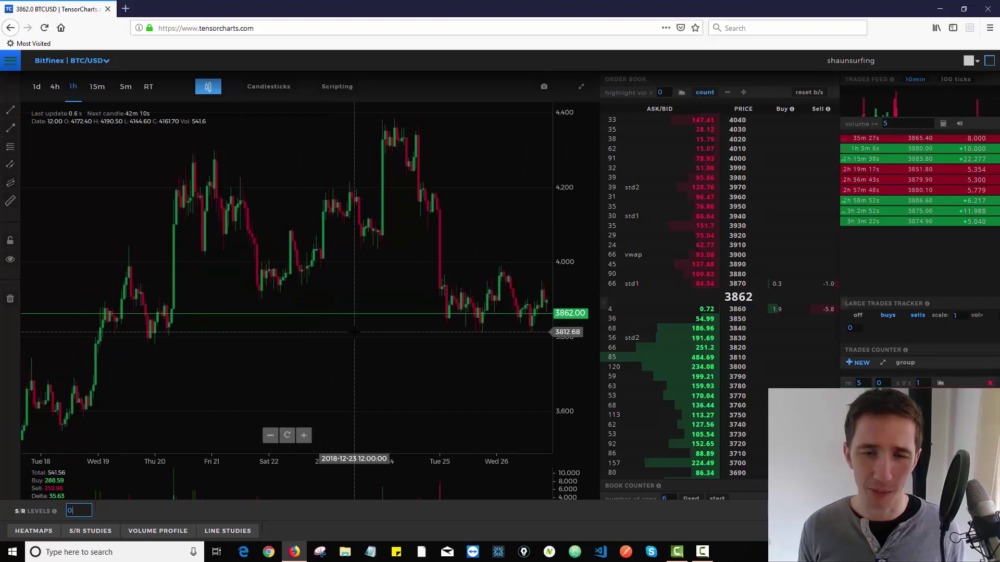
scroll(313, 337, up, 3)
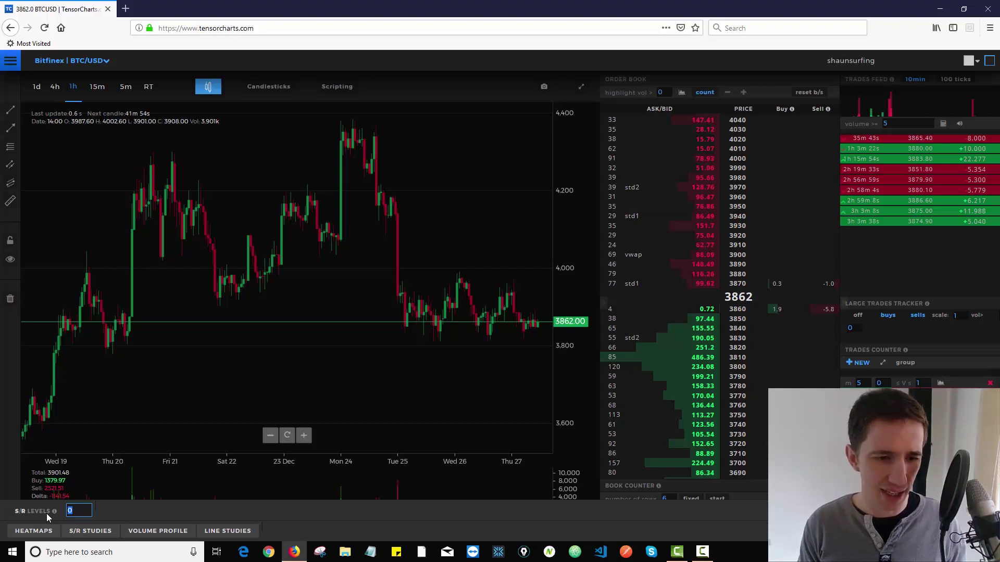
Step: Try 5 S/R levels, reset them to 0, and collapse the S/R Studies panel
text(5)
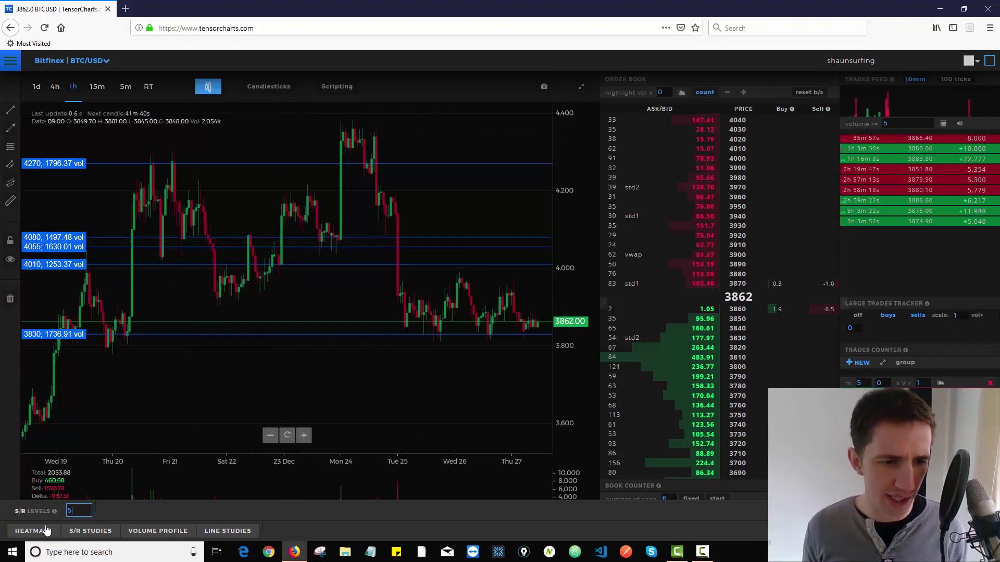
text(0)
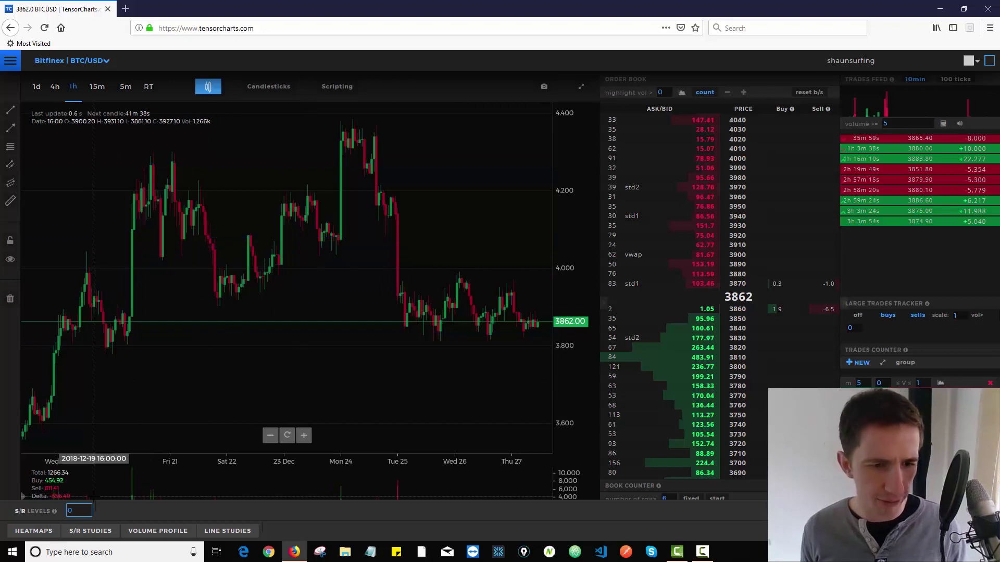
click(78, 533)
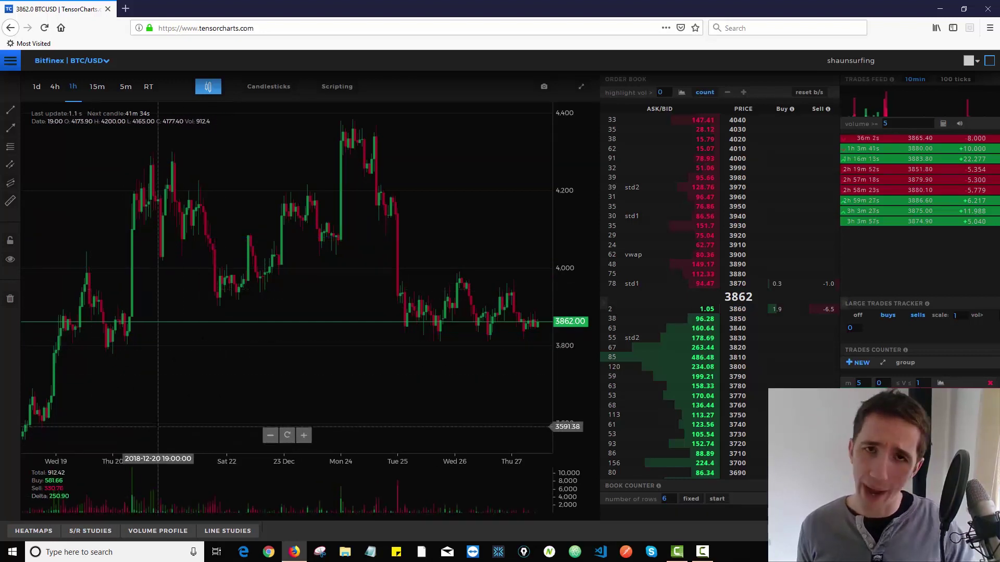
Step: Enable the Visible Range volume profile and zoom the chart in and out
click(154, 536)
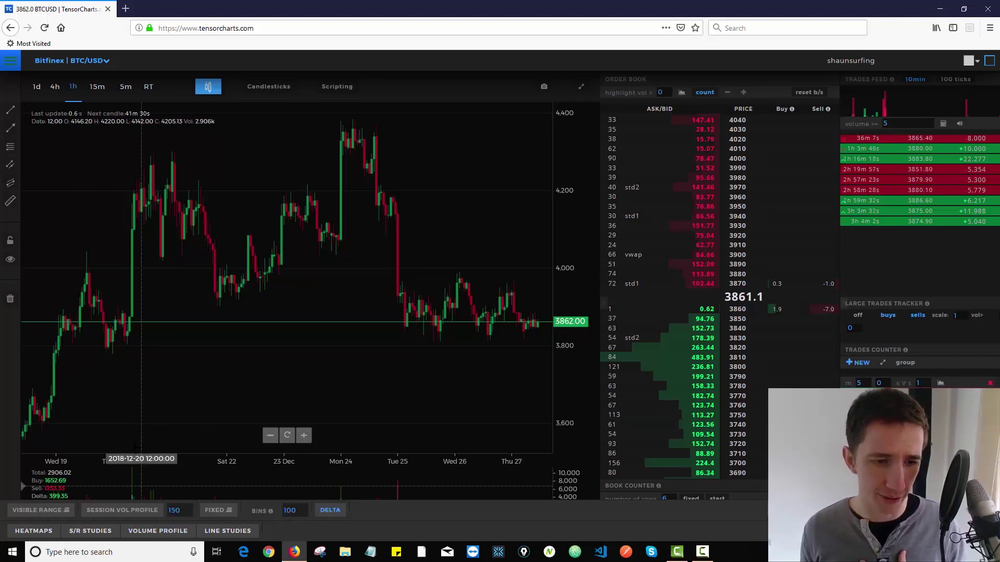
click(55, 512)
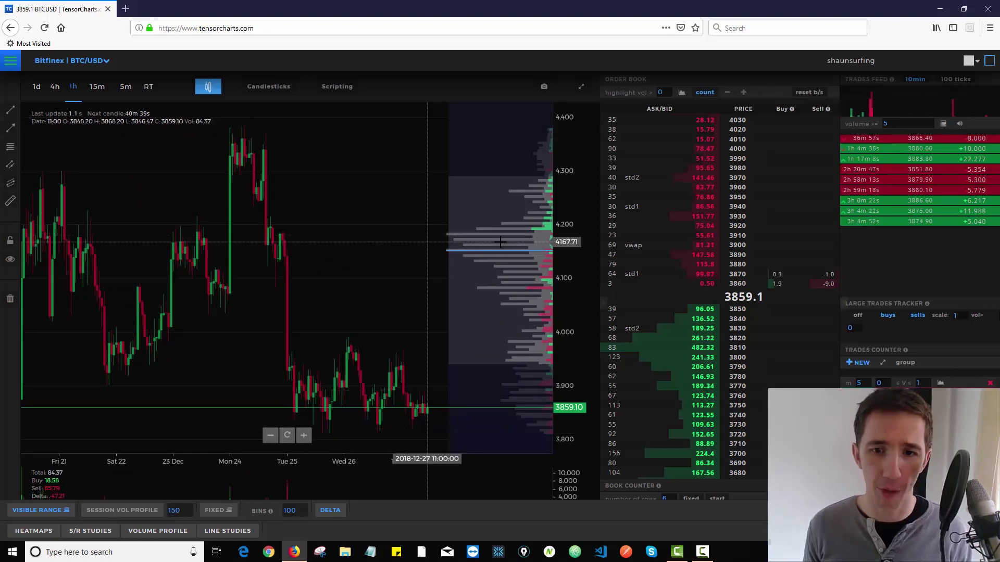
scroll(500, 241, down, 5)
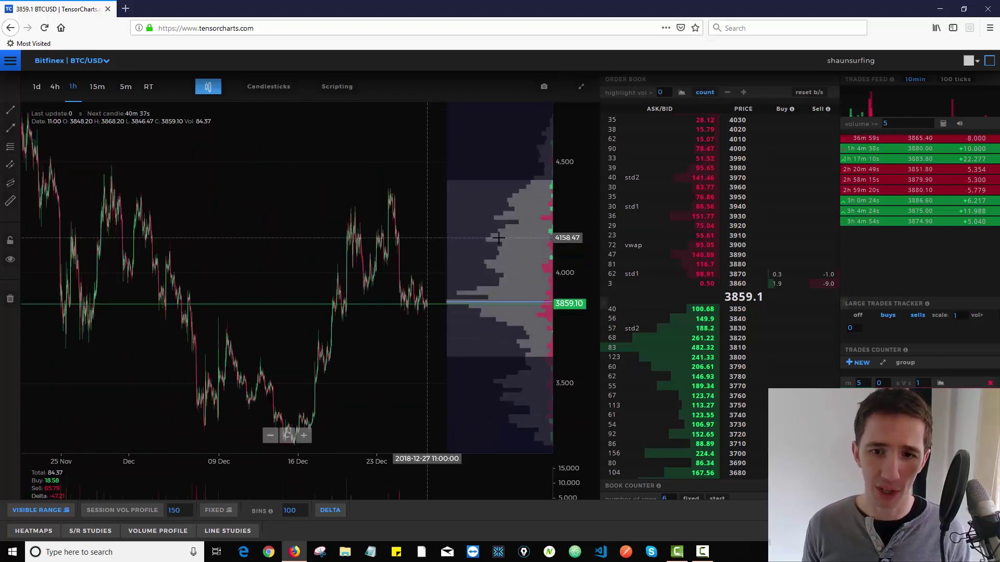
scroll(499, 240, up, 3)
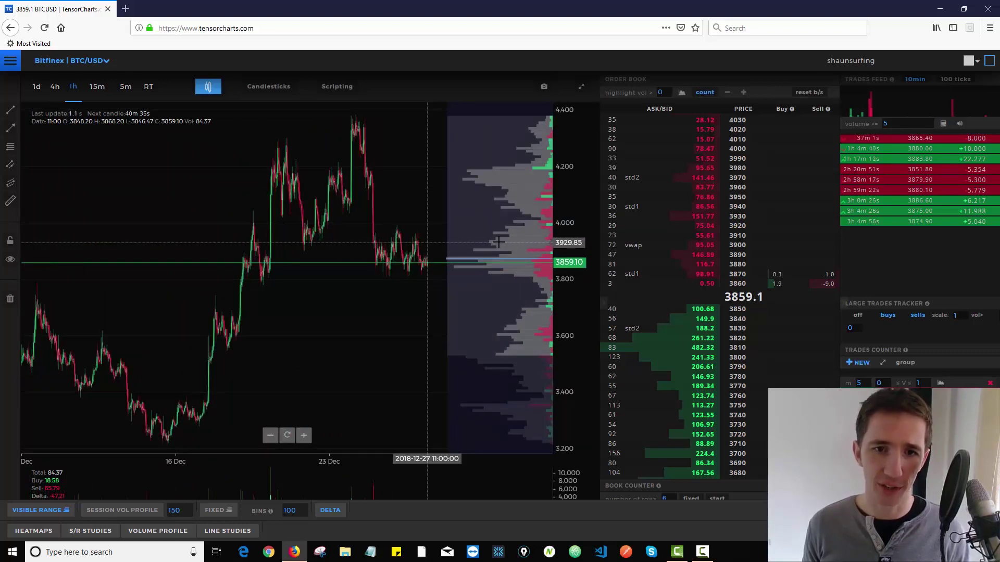
scroll(498, 241, up, 3)
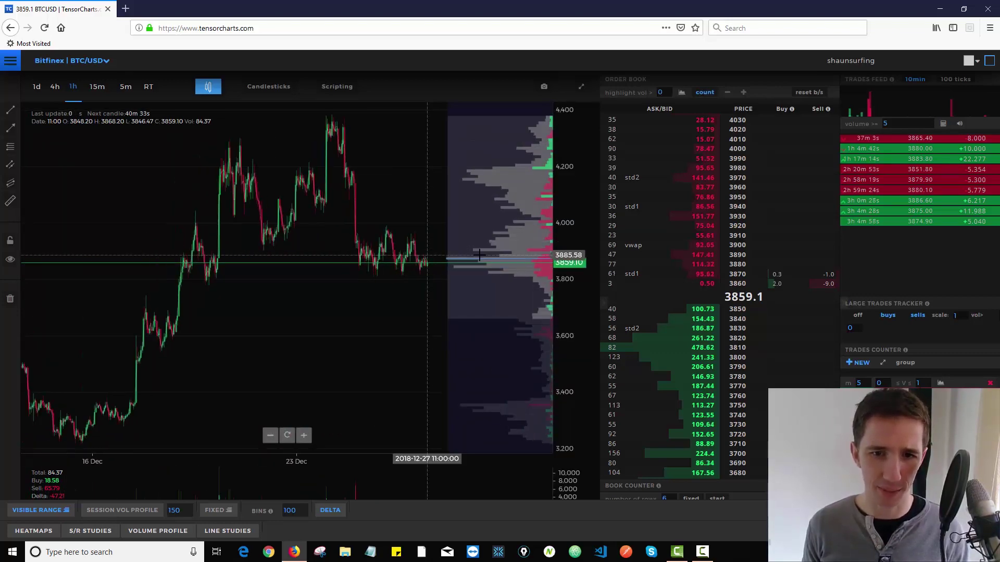
scroll(479, 255, up, 1)
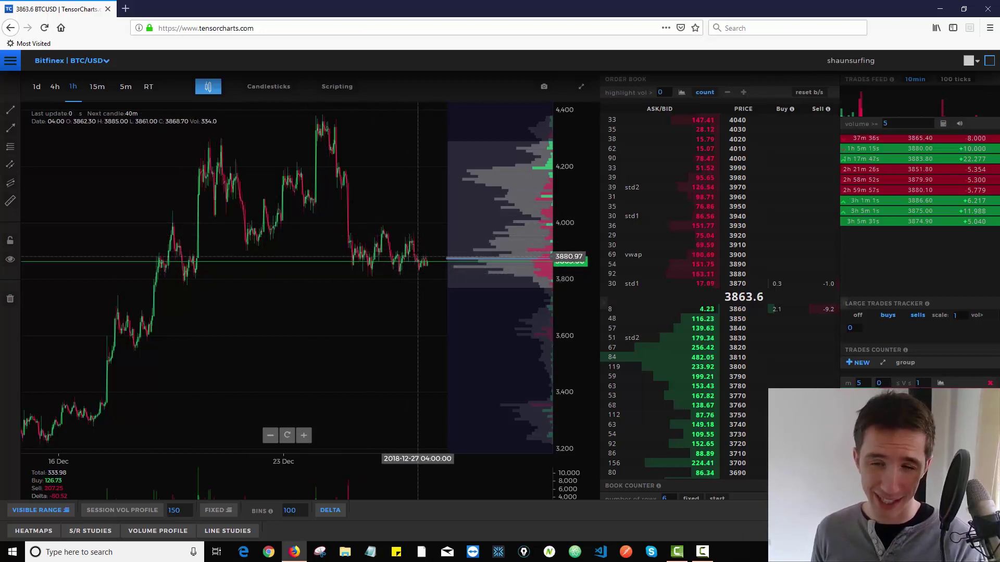
Step: Replace the visible-range profile with session volume profiles
click(47, 509)
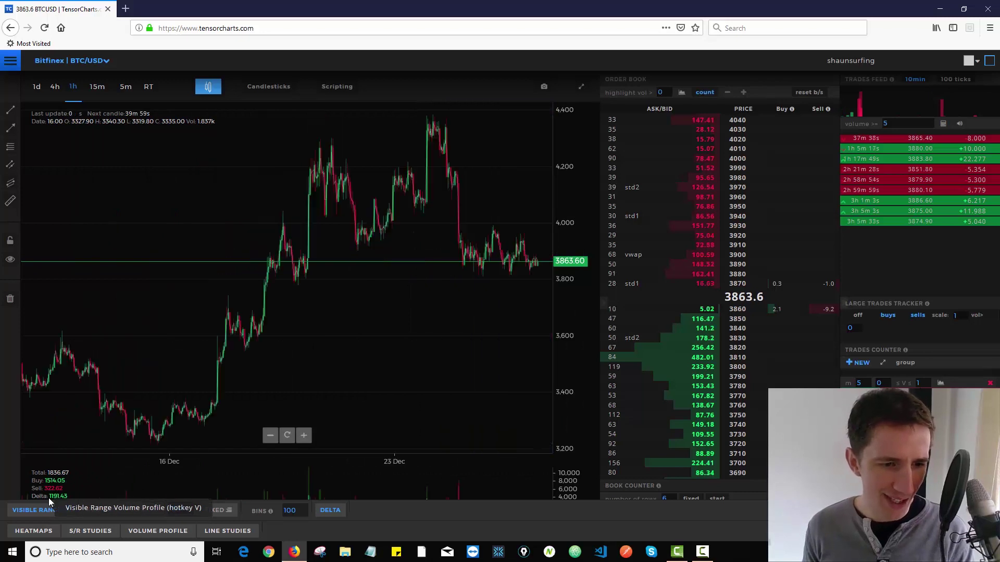
click(117, 511)
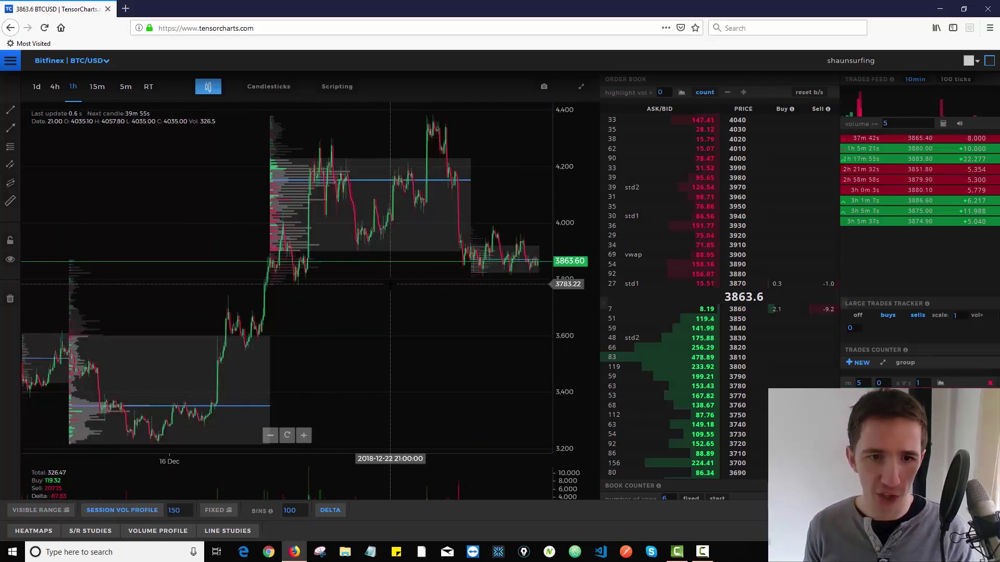
scroll(390, 284, down, 2)
scroll(390, 284, up, 2)
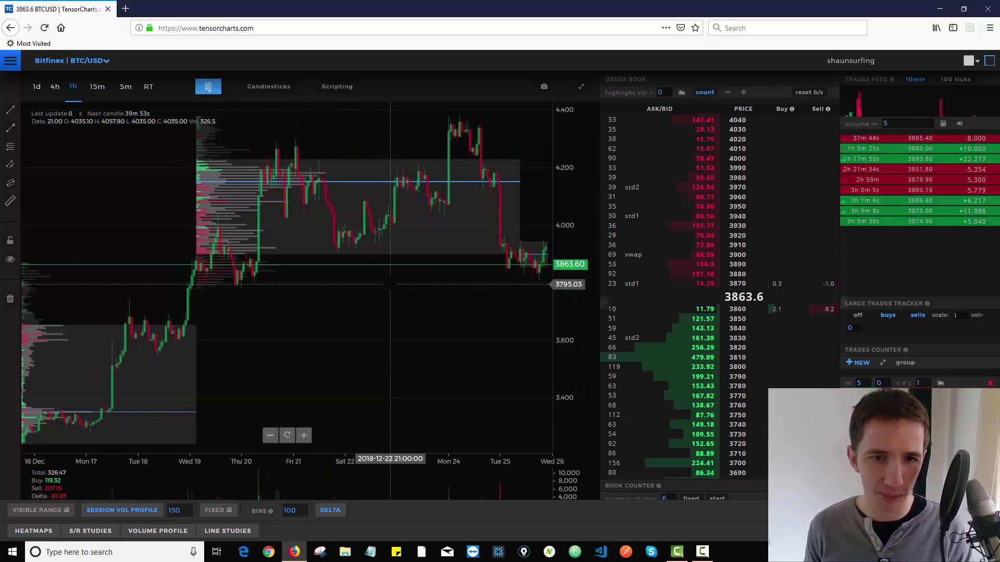
scroll(387, 263, down, 1)
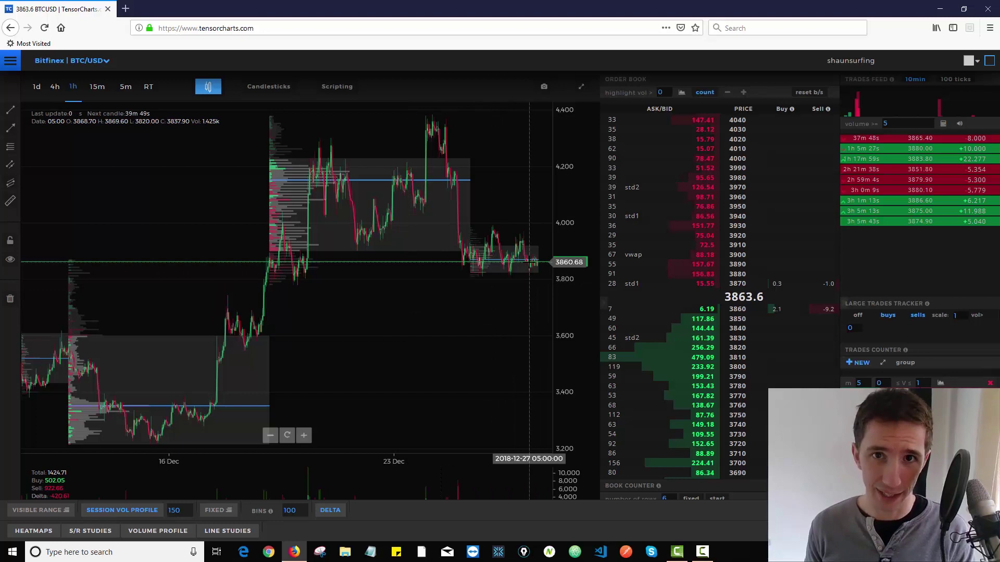
Step: Turn session volume profiles off and switch to Fixed range volume profile mode
click(132, 516)
right_click(133, 516)
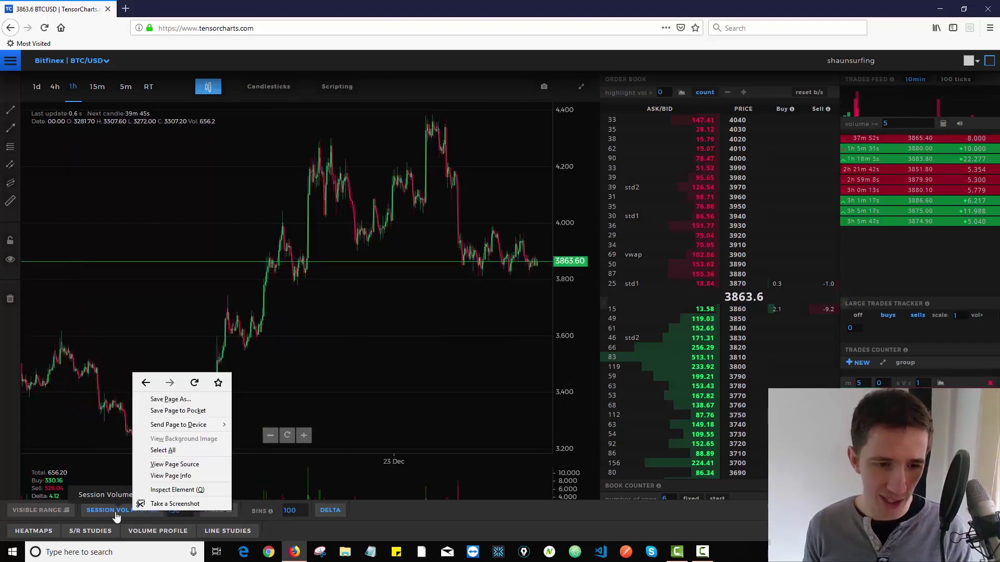
click(130, 515)
click(123, 514)
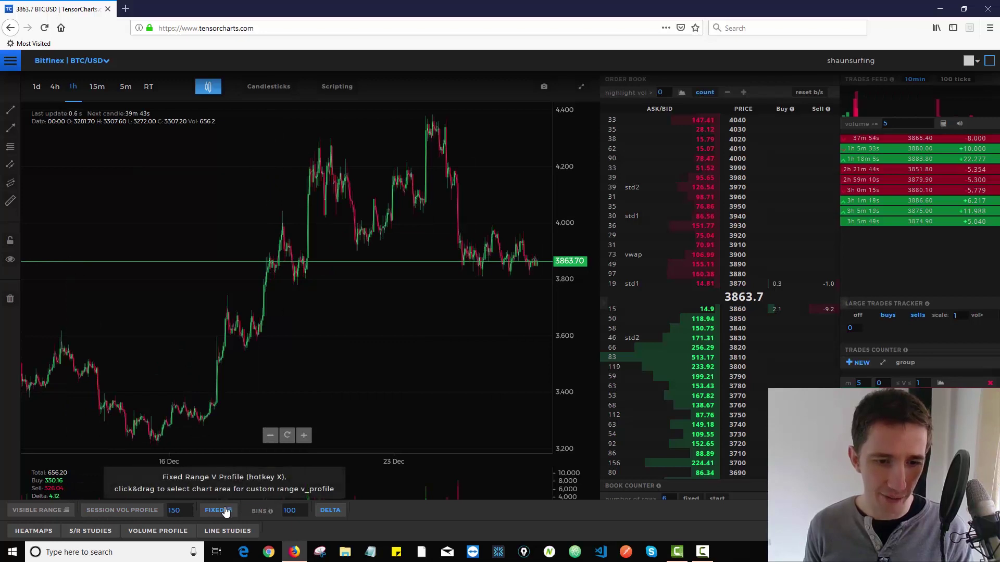
click(218, 510)
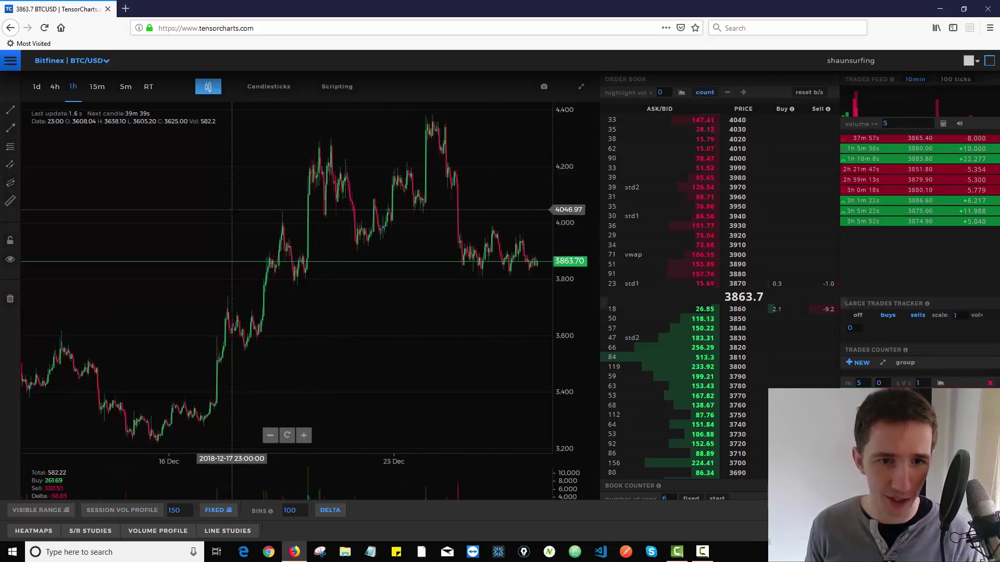
drag(260, 212, 312, 287)
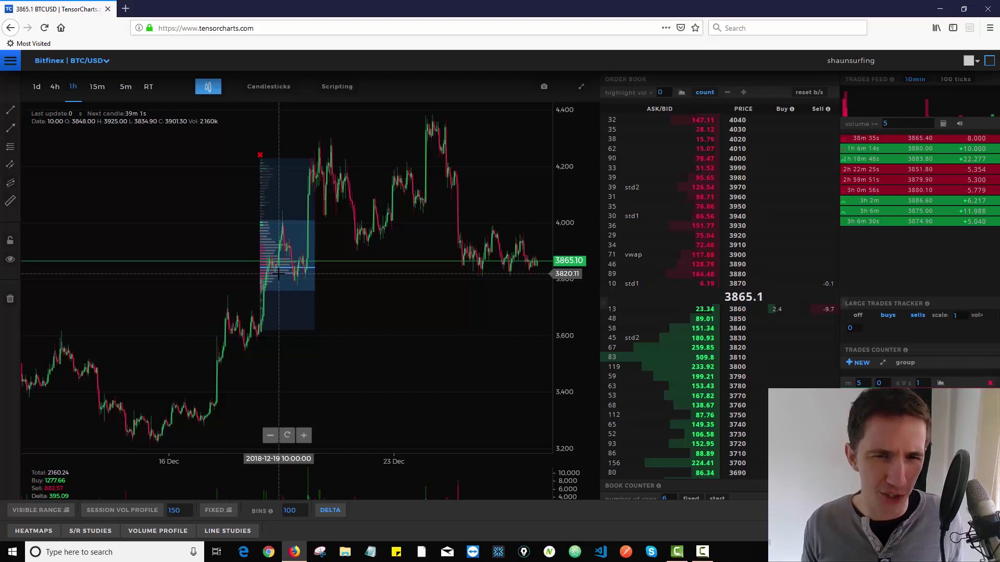
click(260, 155)
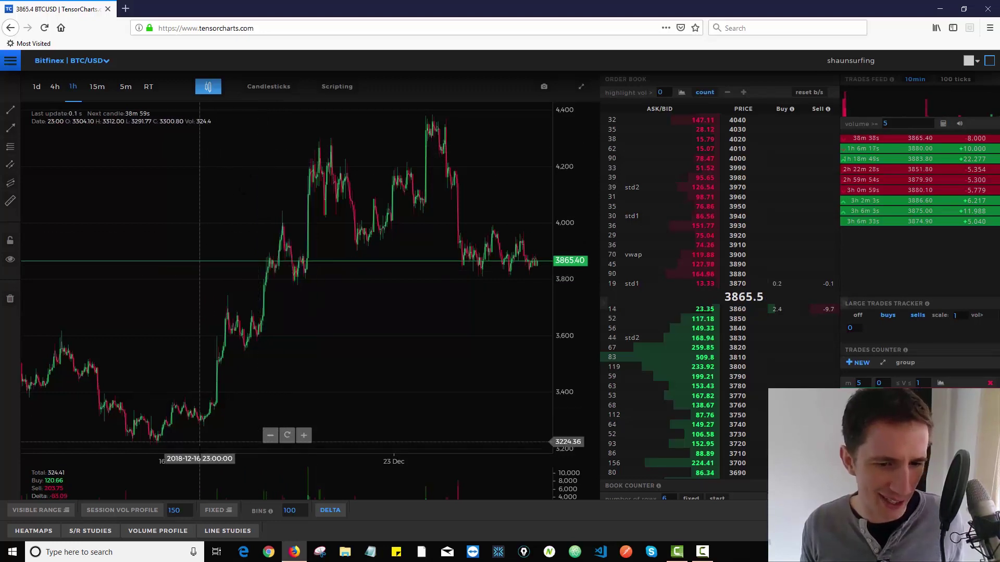
click(218, 511)
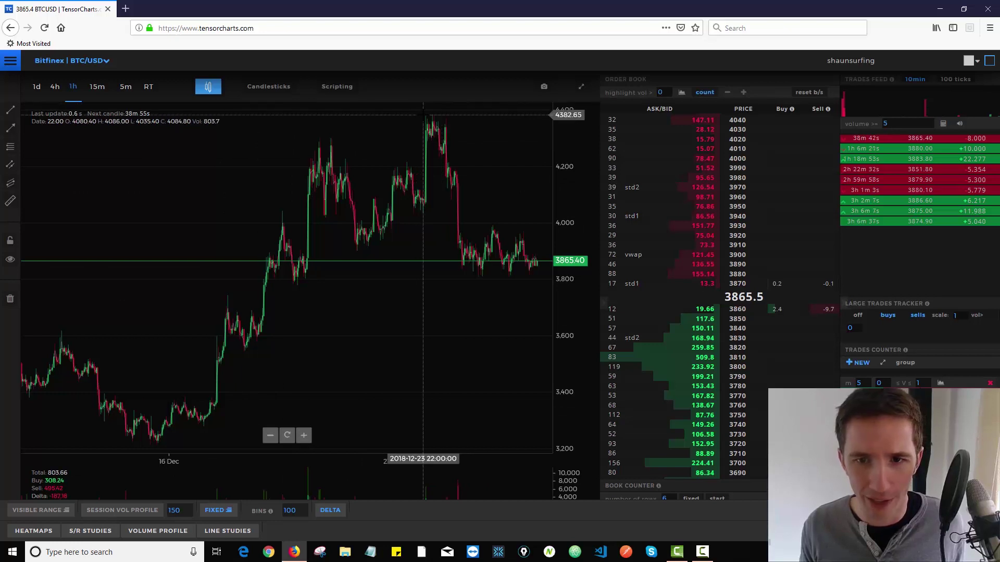
drag(423, 113, 537, 281)
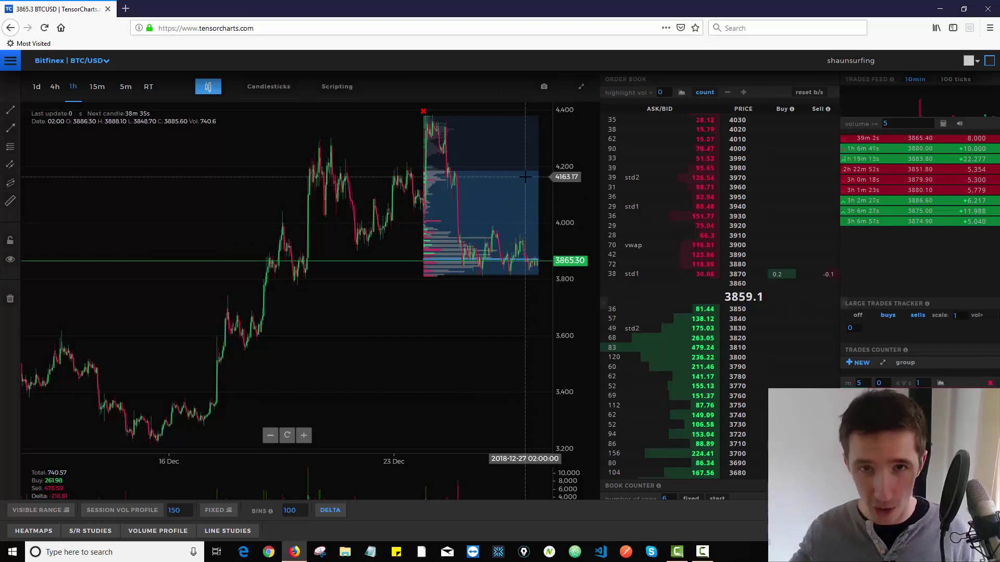
click(423, 112)
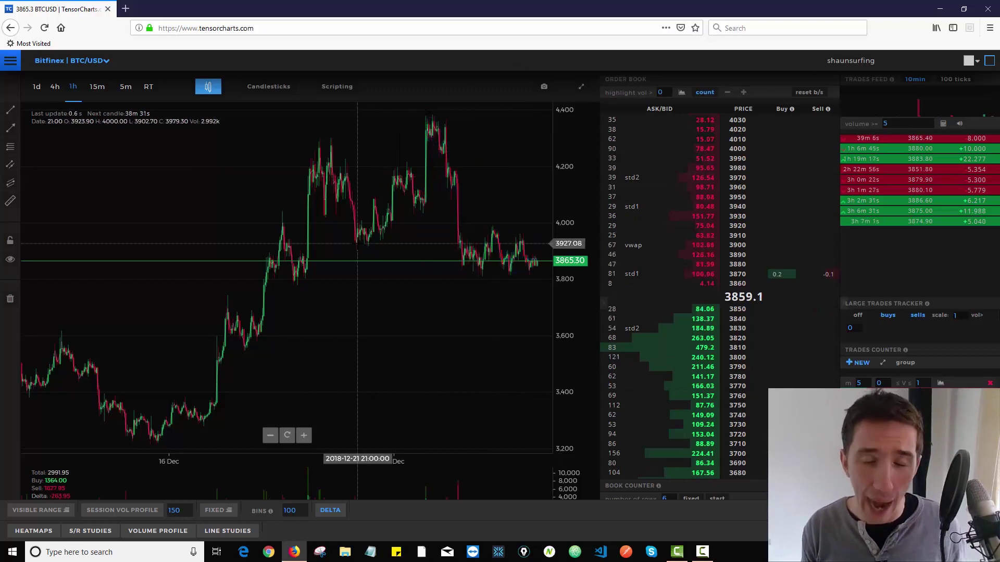